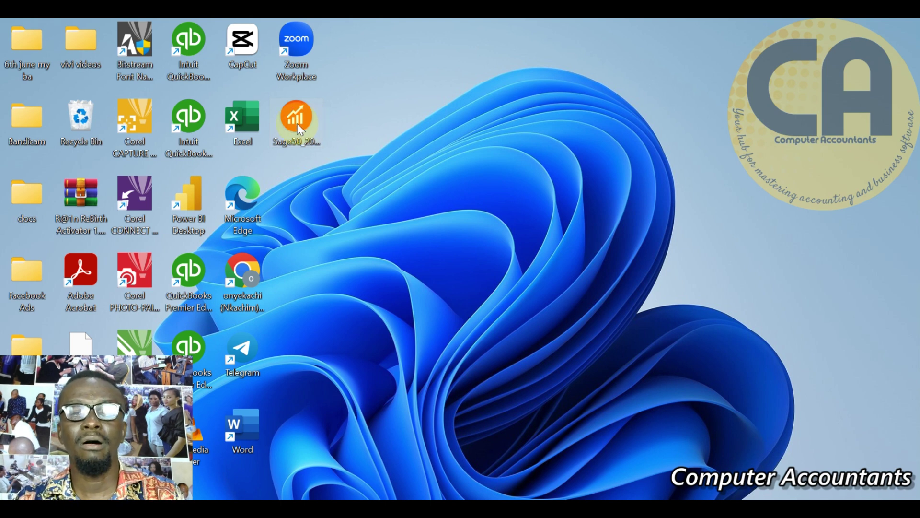
Run the Sage50_2020.2.0 installer package as administrator.
right_click(299, 127)
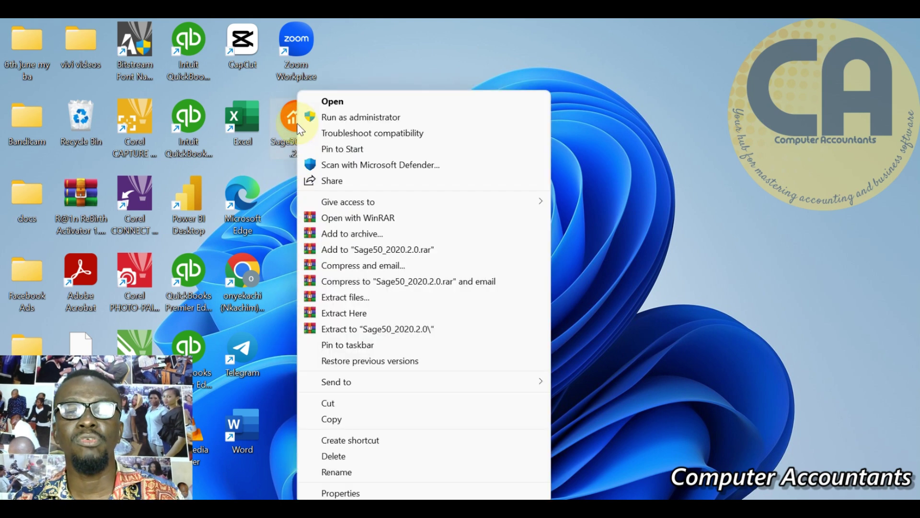
click(384, 121)
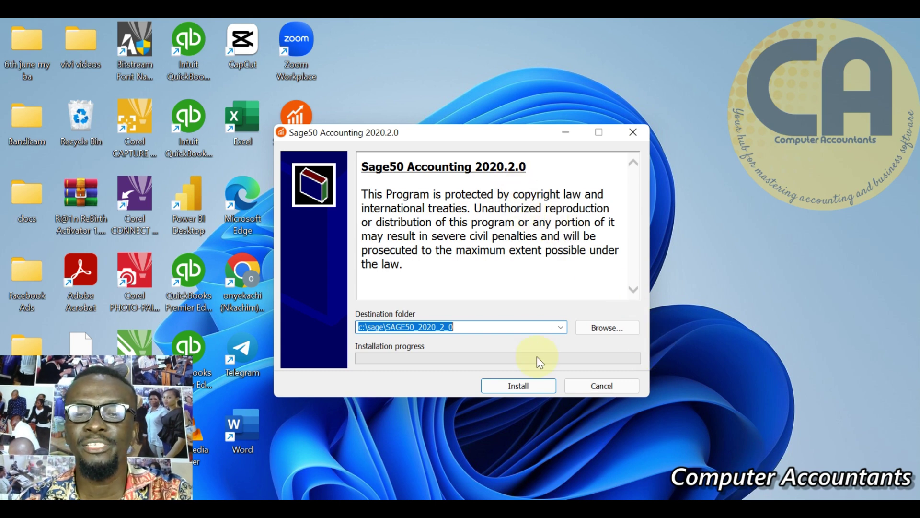
Extract the setup files to C:\sage\SAGE50_2020_2_0, replacing all existing files.
click(533, 384)
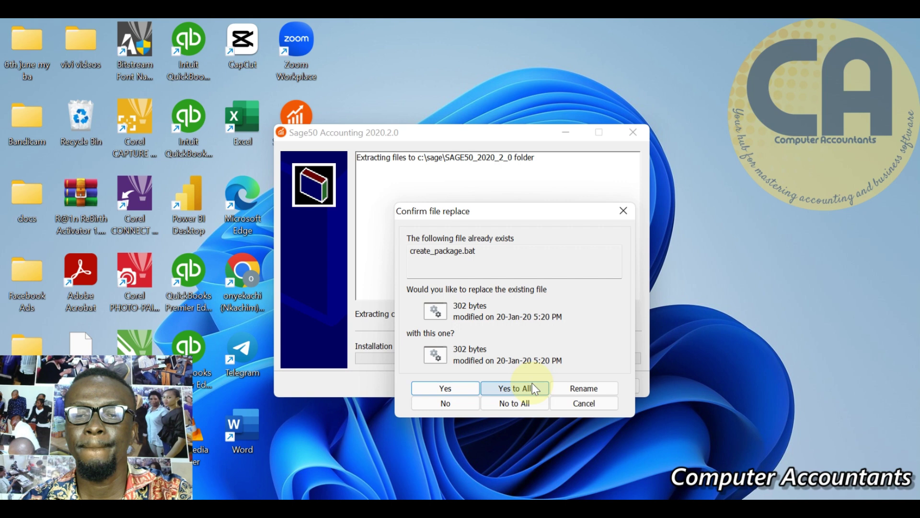
click(521, 392)
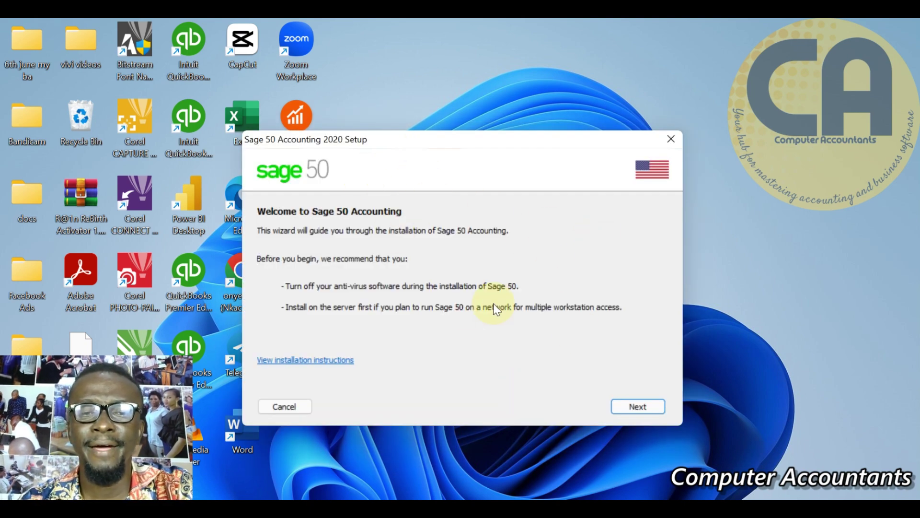
Get past the Welcome page and agree to the Sage 50 license terms.
click(642, 407)
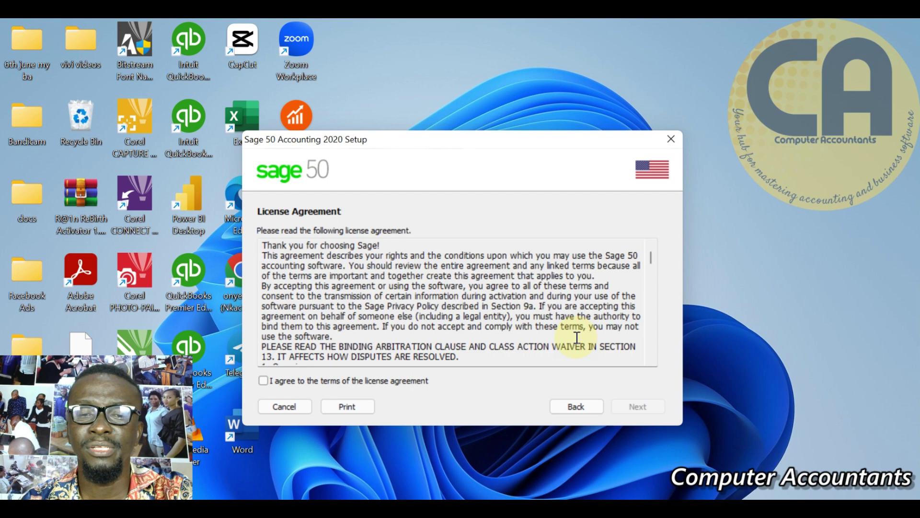
click(264, 381)
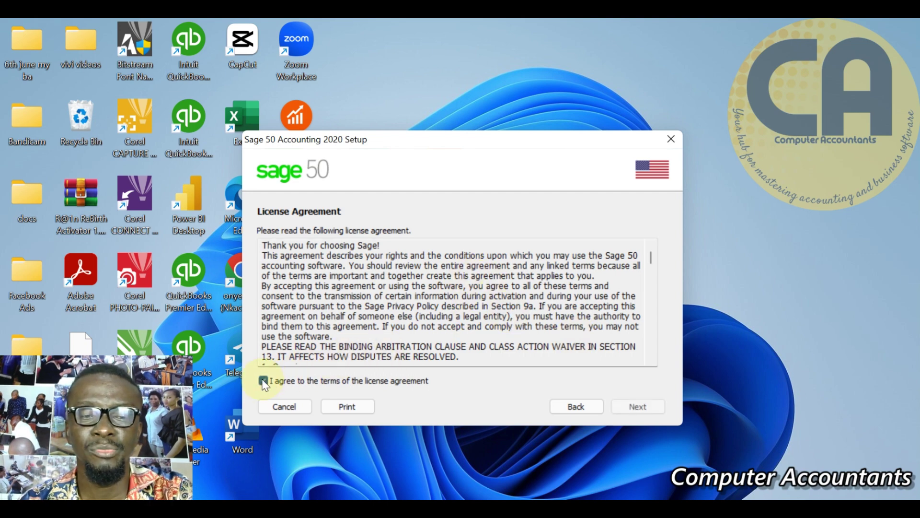
click(646, 410)
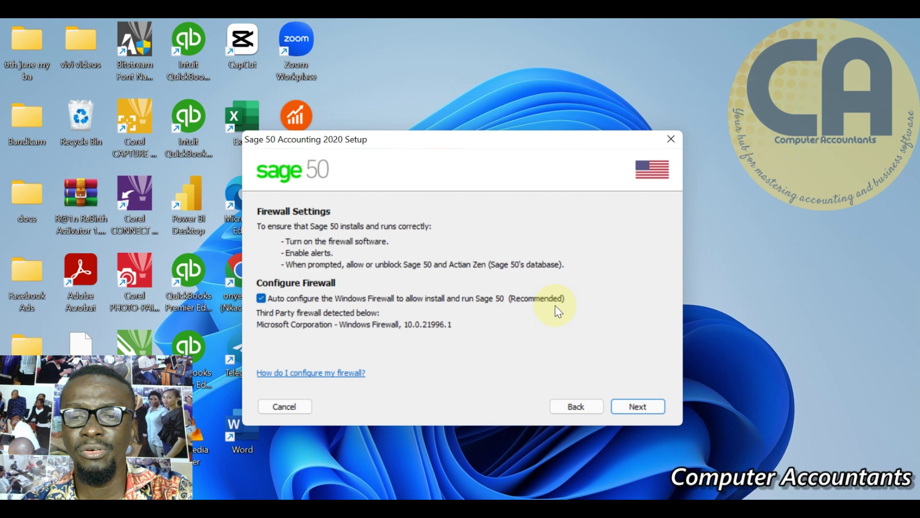
Continue with 'Auto configure the Windows Firewall' left enabled.
click(637, 405)
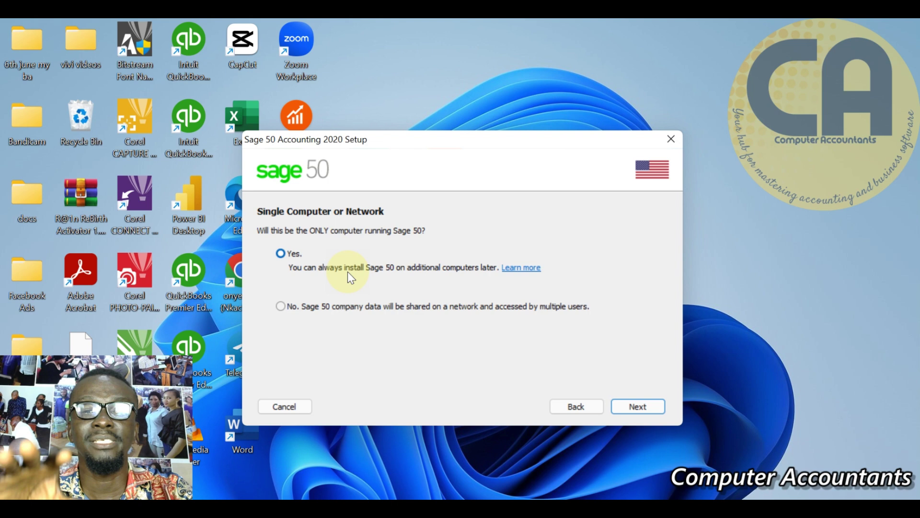
Choose 'Yes' for single-computer use instead of a network installation, and continue.
click(281, 306)
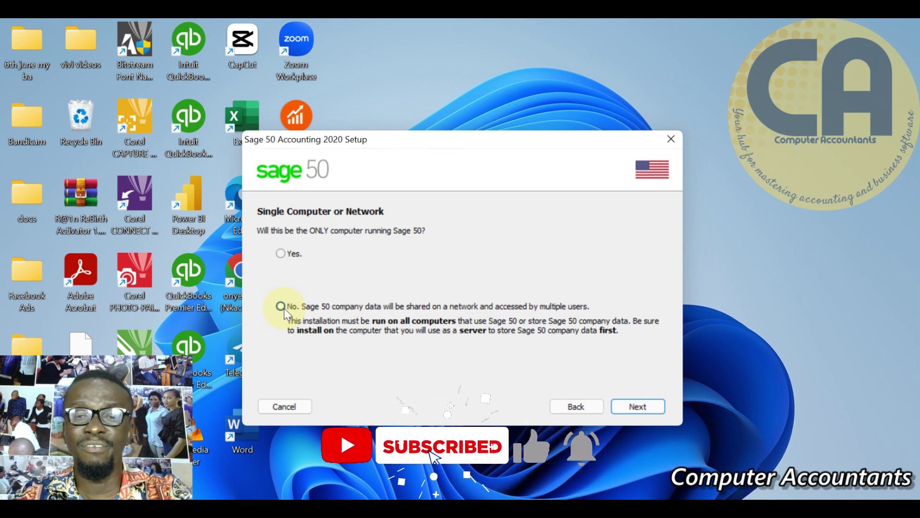
click(281, 307)
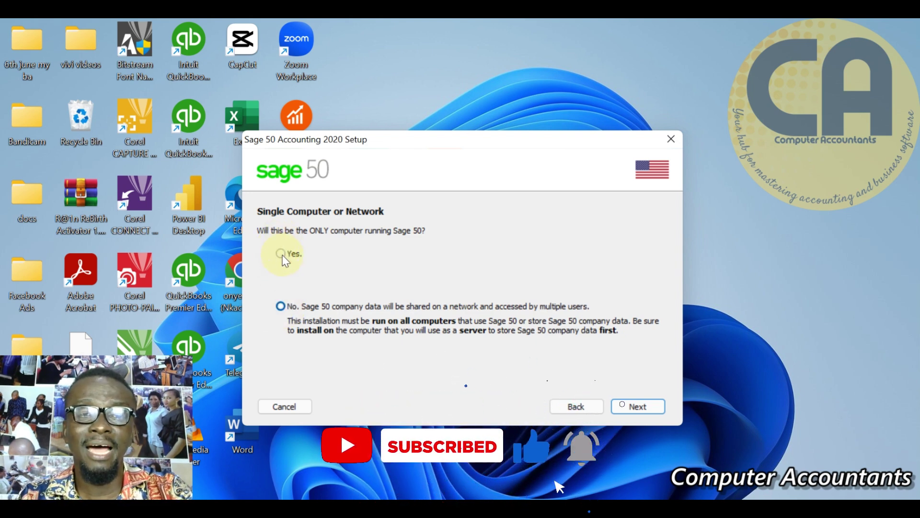
click(281, 253)
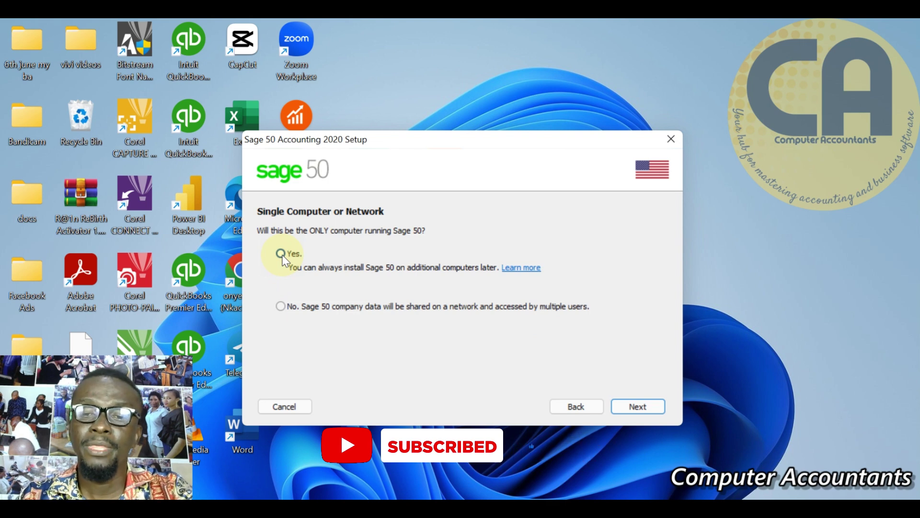
click(644, 408)
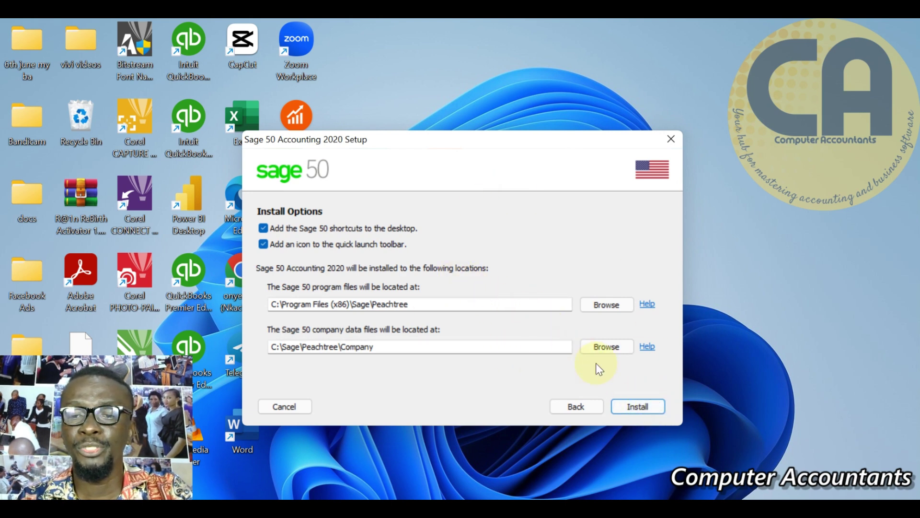
Install Sage 50 with the desktop and quick-launch shortcuts and default program and data paths.
click(638, 408)
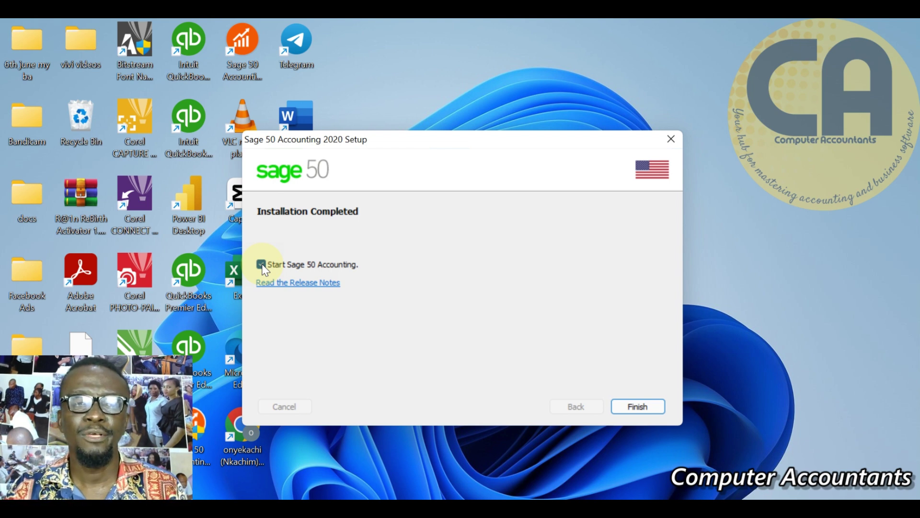
Untick 'Start Sage 50 Accounting' and finish the completed setup.
click(261, 265)
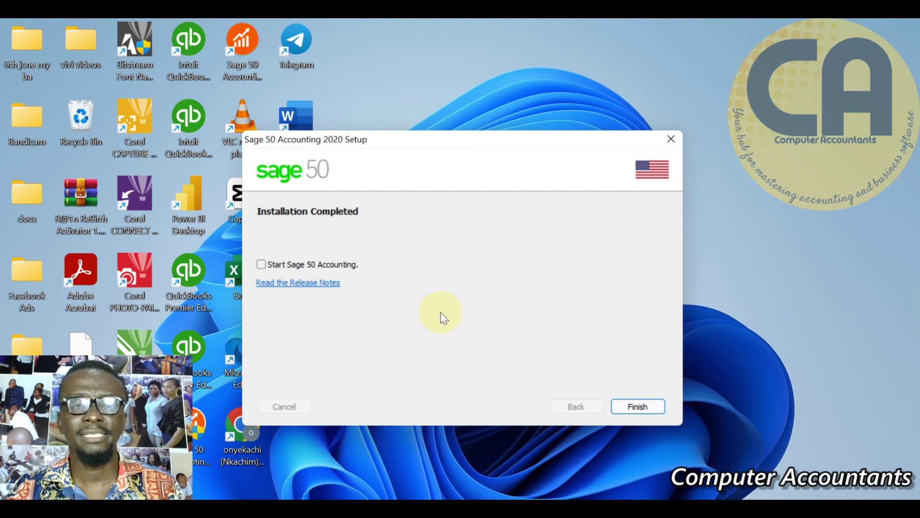
click(648, 409)
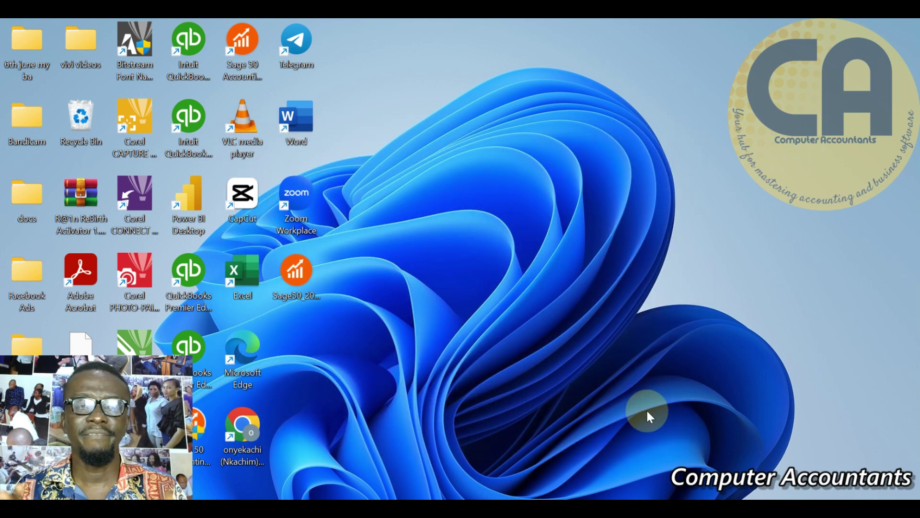